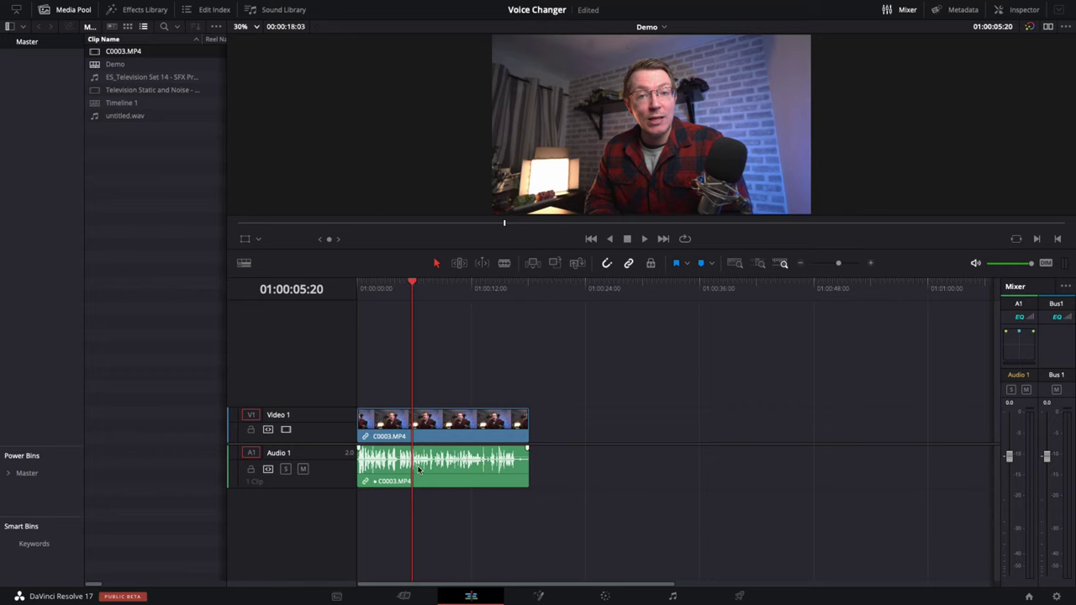
# Lower the C0003.MP4 clip's pitch to -8 semitones in the Inspector and play it back
pyautogui.click(457, 473)
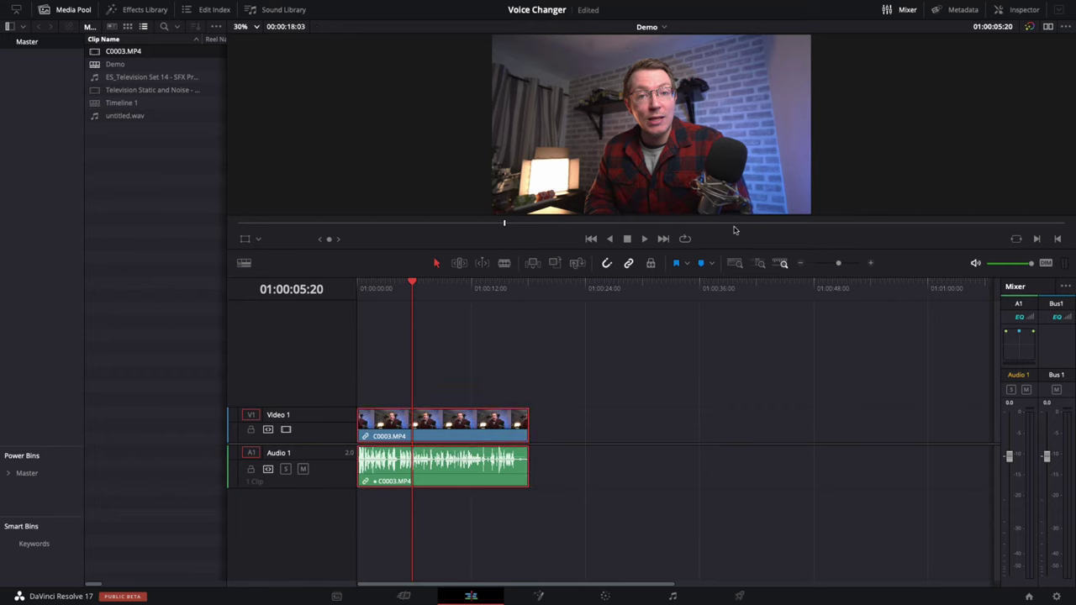
pyautogui.click(1015, 10)
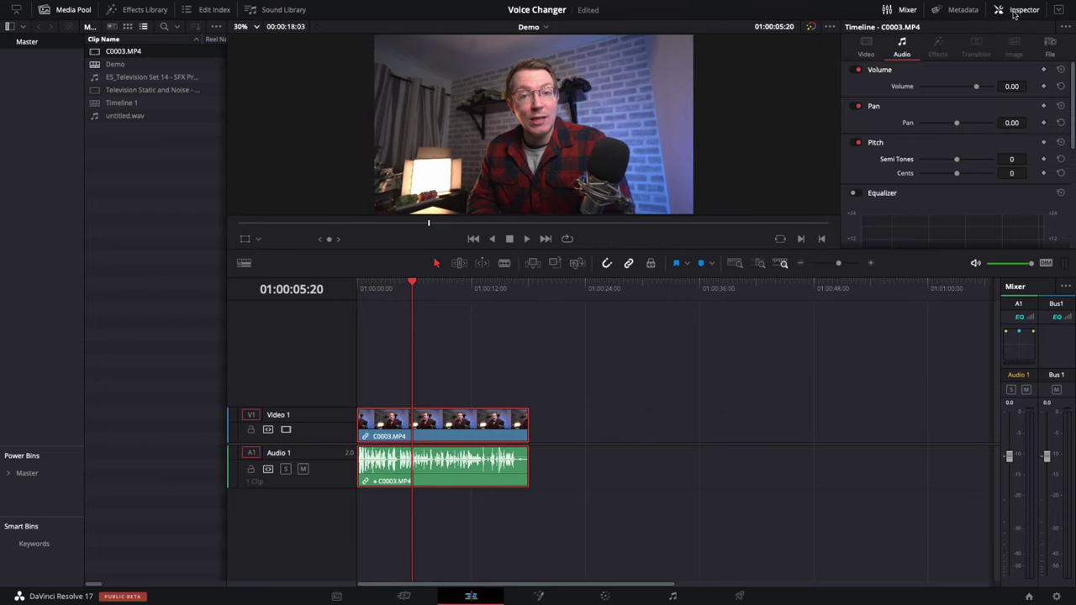
pyautogui.click(877, 144)
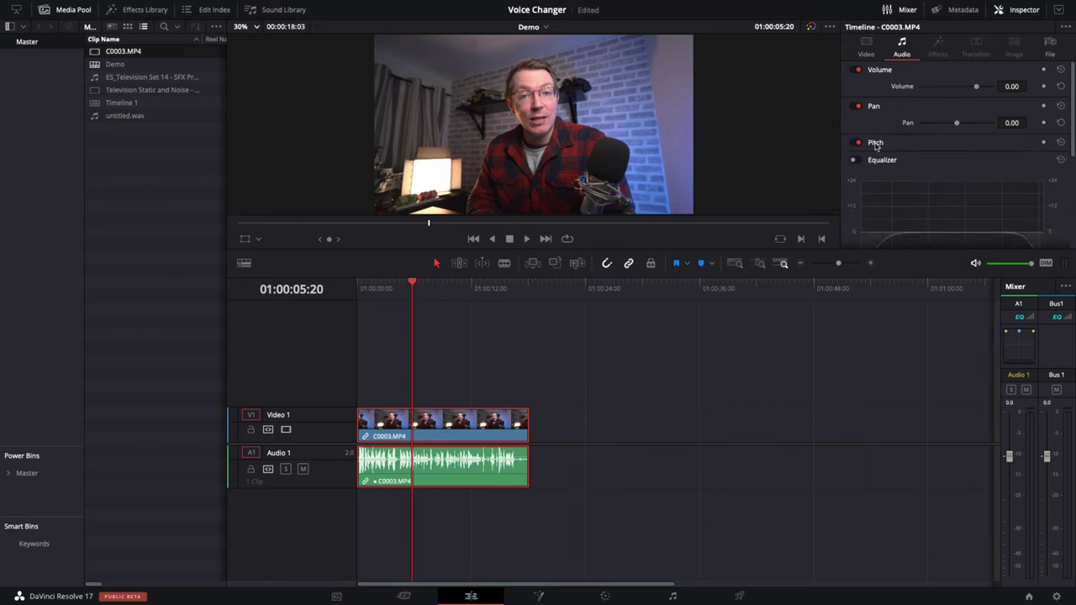
pyautogui.click(876, 144)
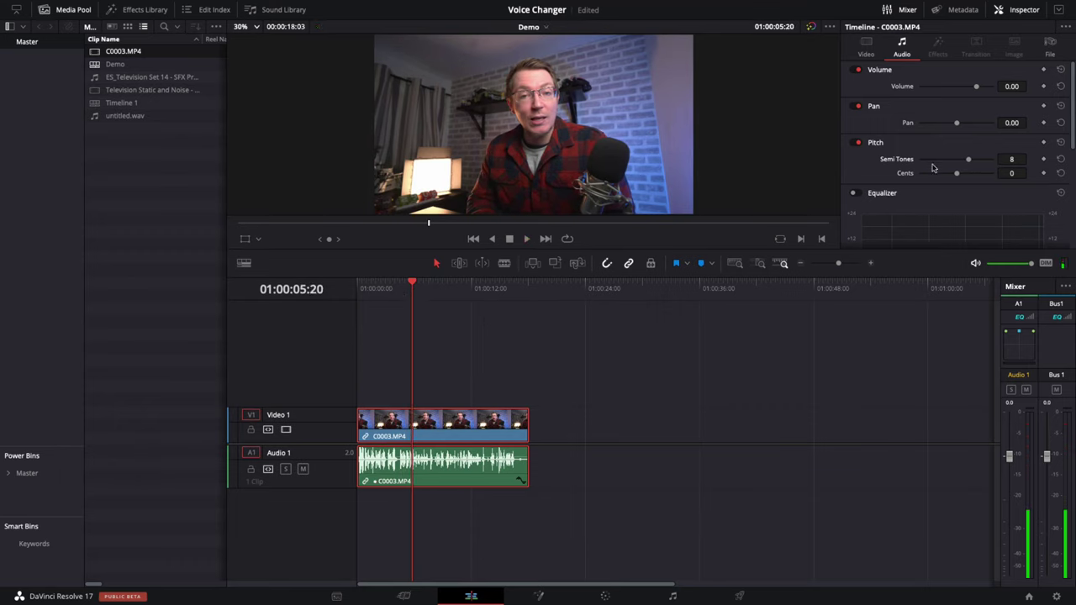
pyautogui.moveTo(967, 160); pyautogui.dragTo(943, 165)
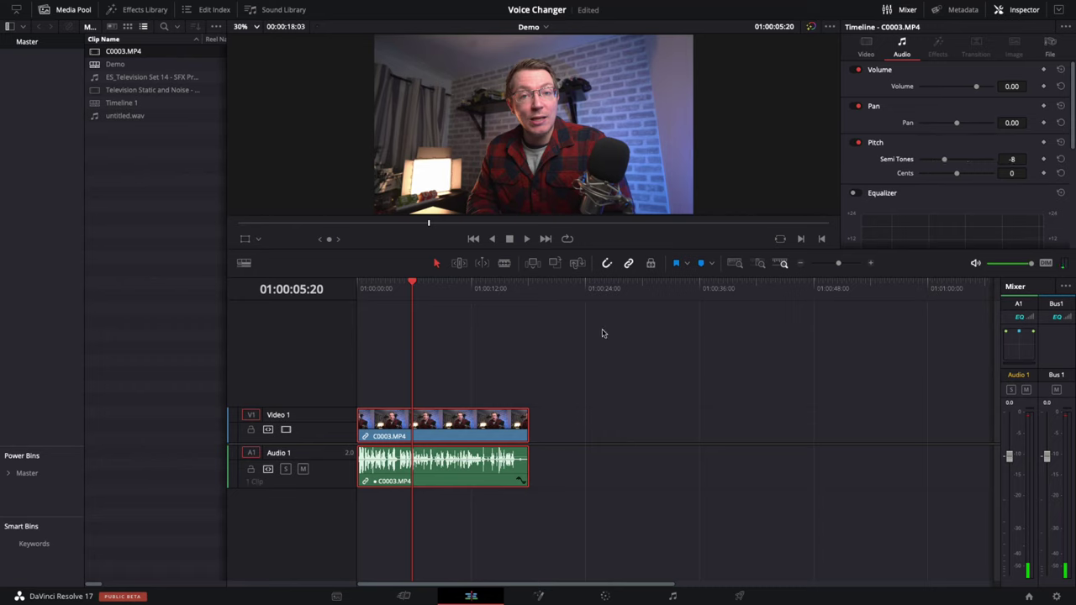
pyautogui.press('space')
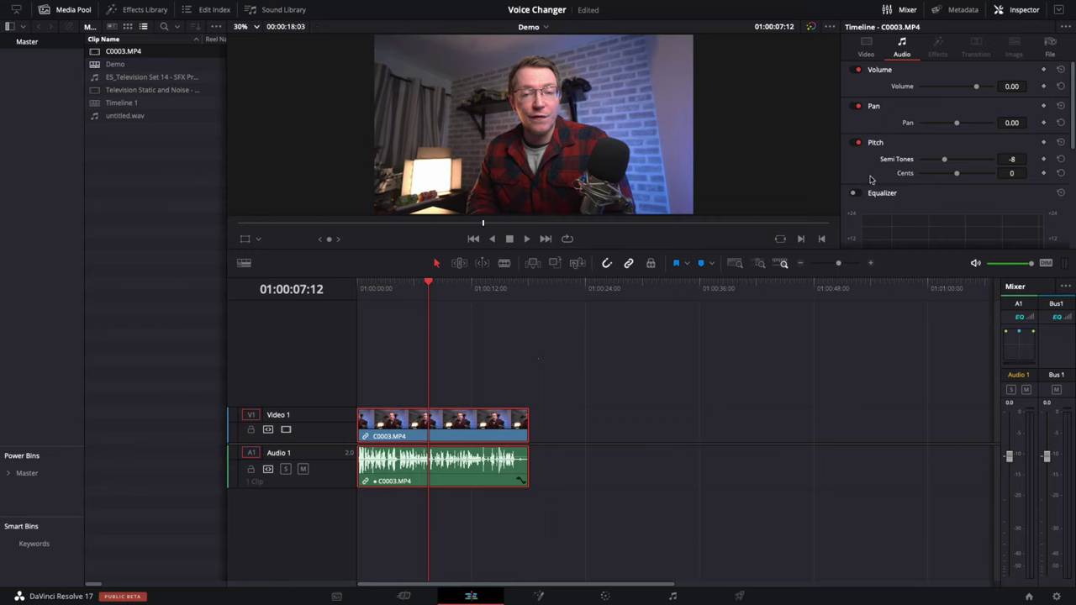
# Reset Semi Tones to 0, then drop the Pitch audio effect onto the C0003.MP4 audio clip
pyautogui.doubleClick(897, 160)
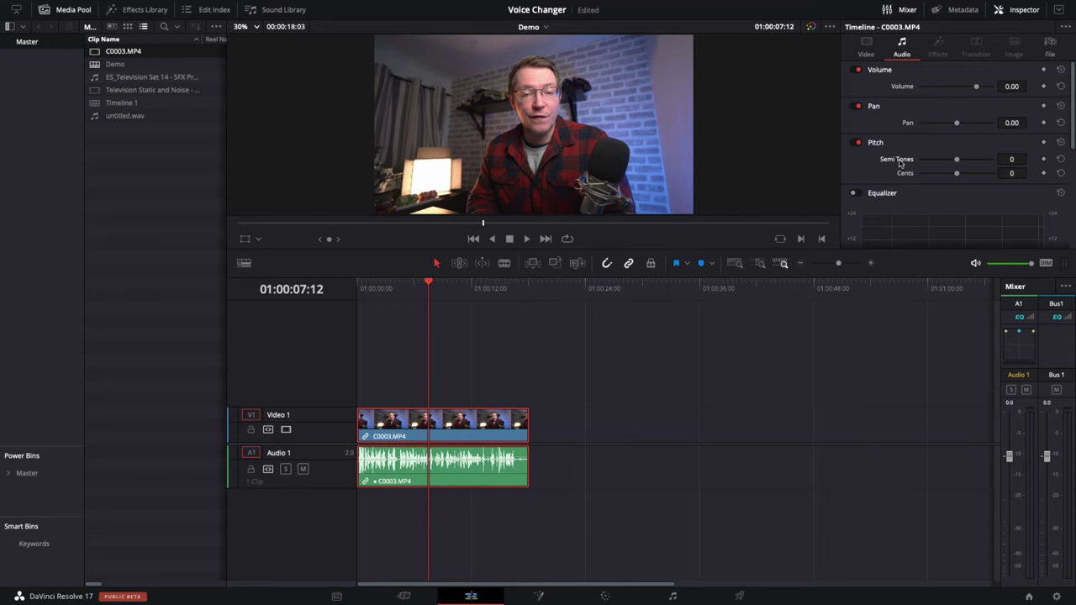
pyautogui.click(139, 12)
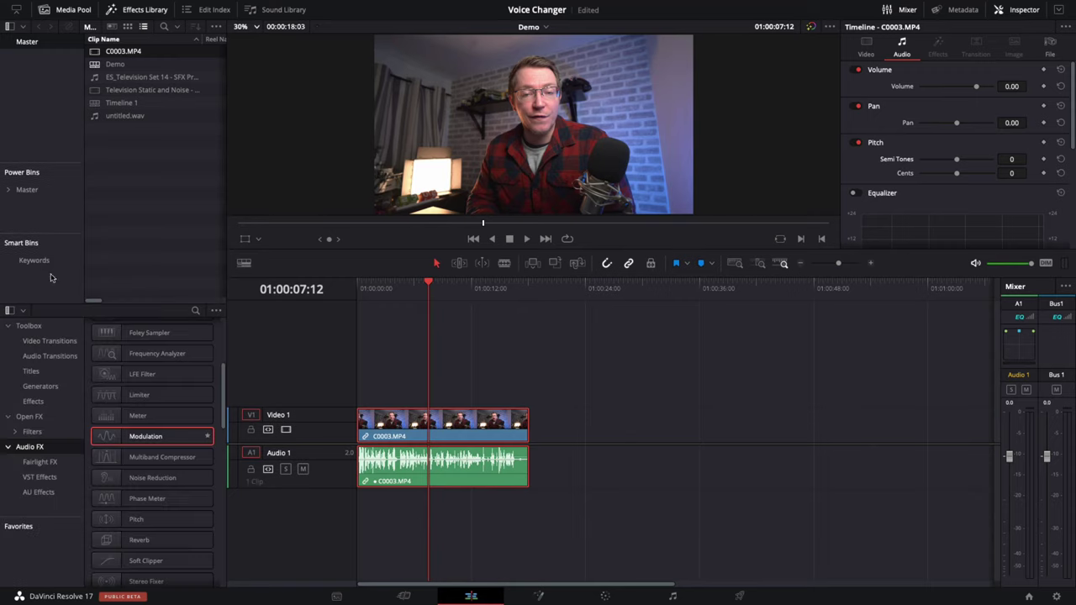
pyautogui.click(31, 452)
pyautogui.scroll(-2, 154, 399)
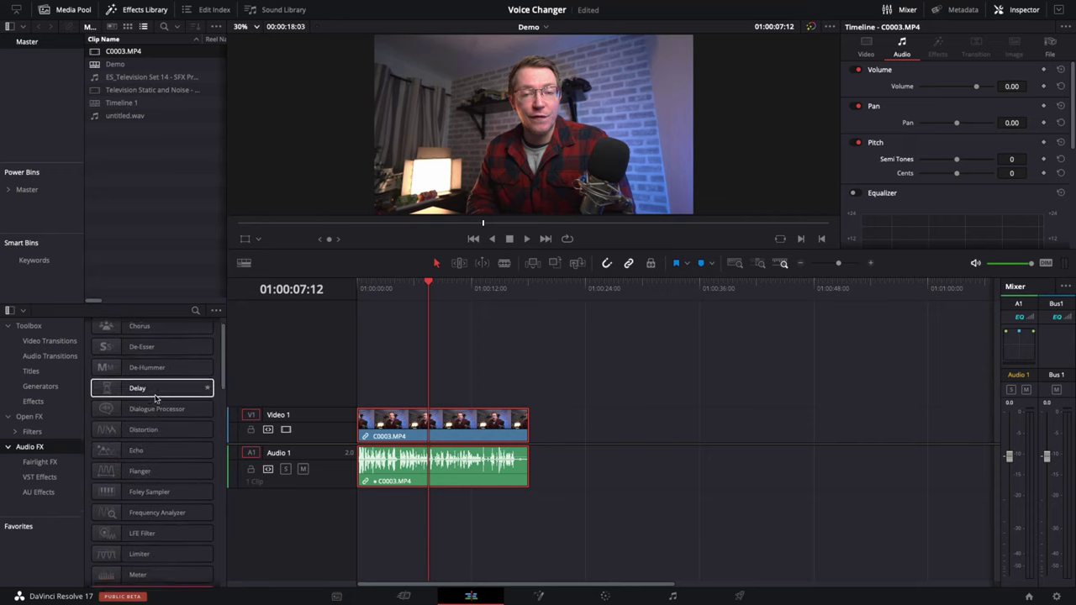
pyautogui.scroll(-10, 155, 399)
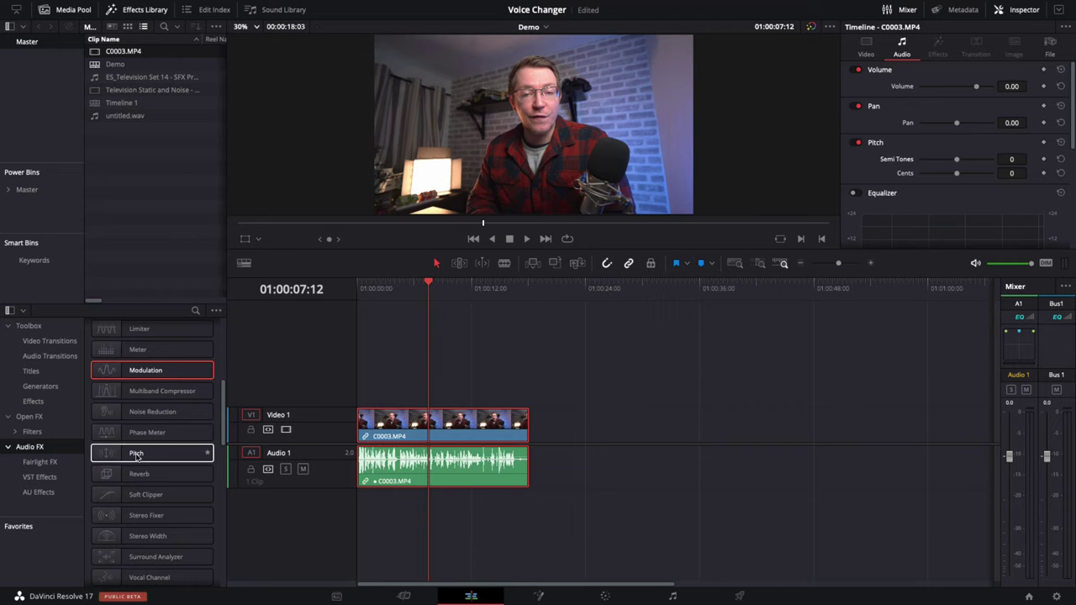
pyautogui.moveTo(137, 454); pyautogui.dragTo(440, 473)
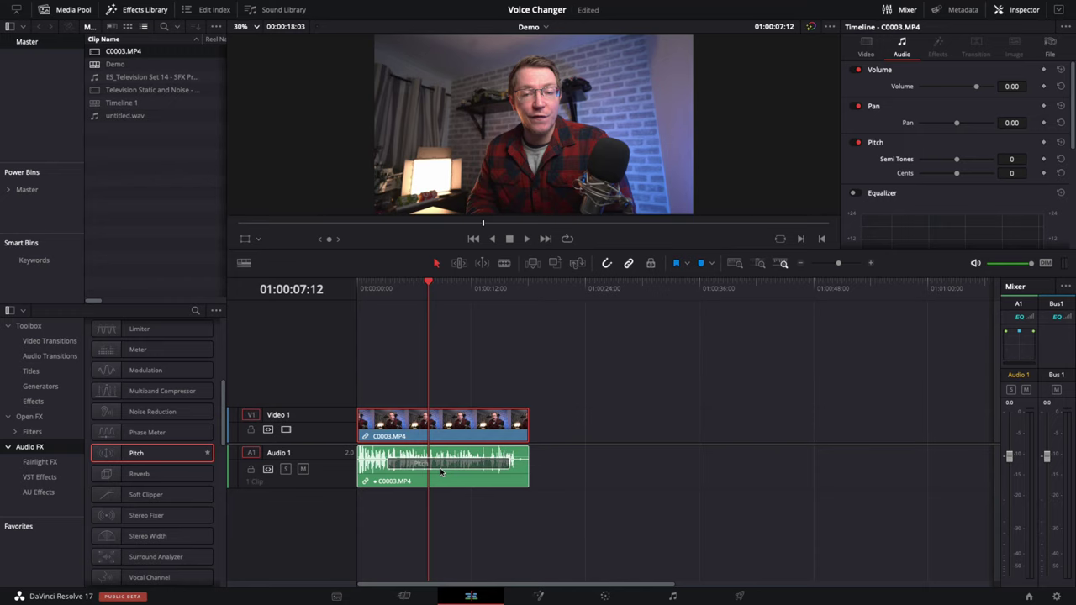
pyautogui.moveTo(441, 472); pyautogui.dragTo(440, 472)
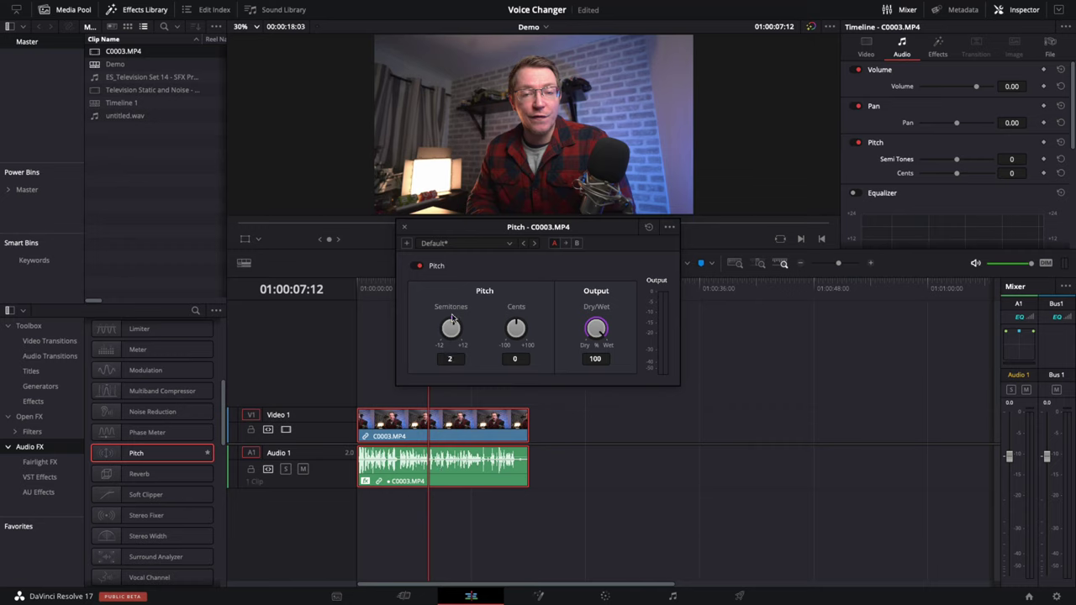
pyautogui.click(405, 229)
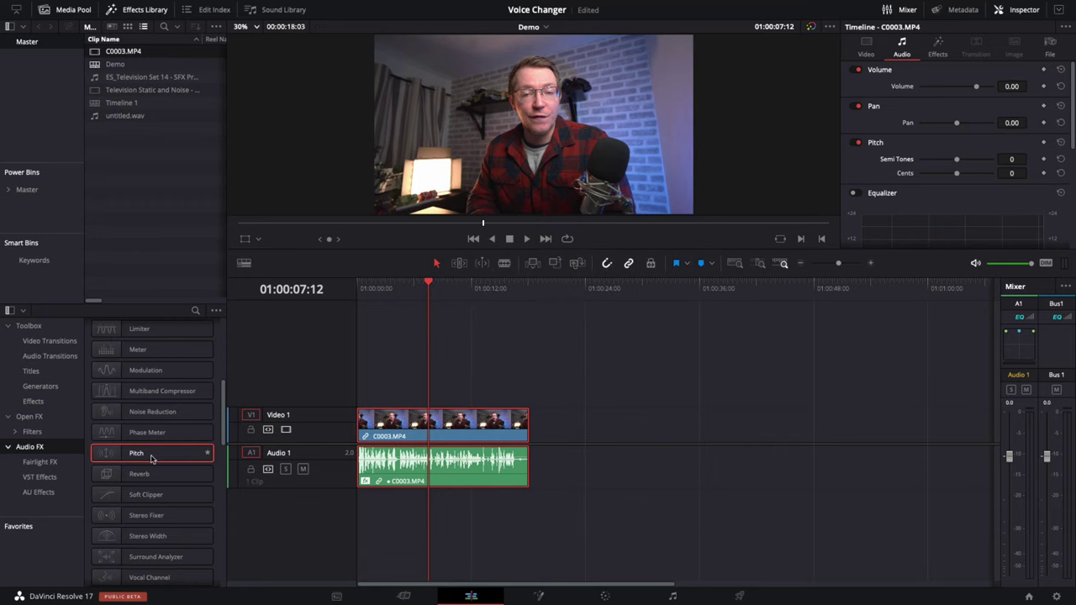
# Drag the Pitch effect from Audio FX onto the Audio 1 clip again
pyautogui.moveTo(152, 458); pyautogui.dragTo(305, 470)
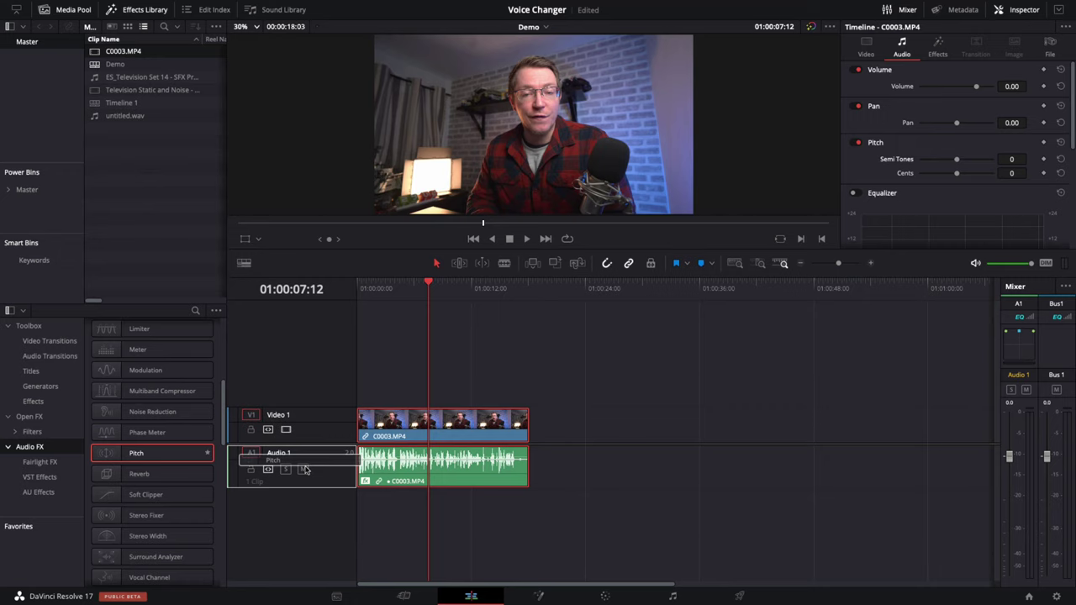
pyautogui.moveTo(305, 468); pyautogui.dragTo(372, 464)
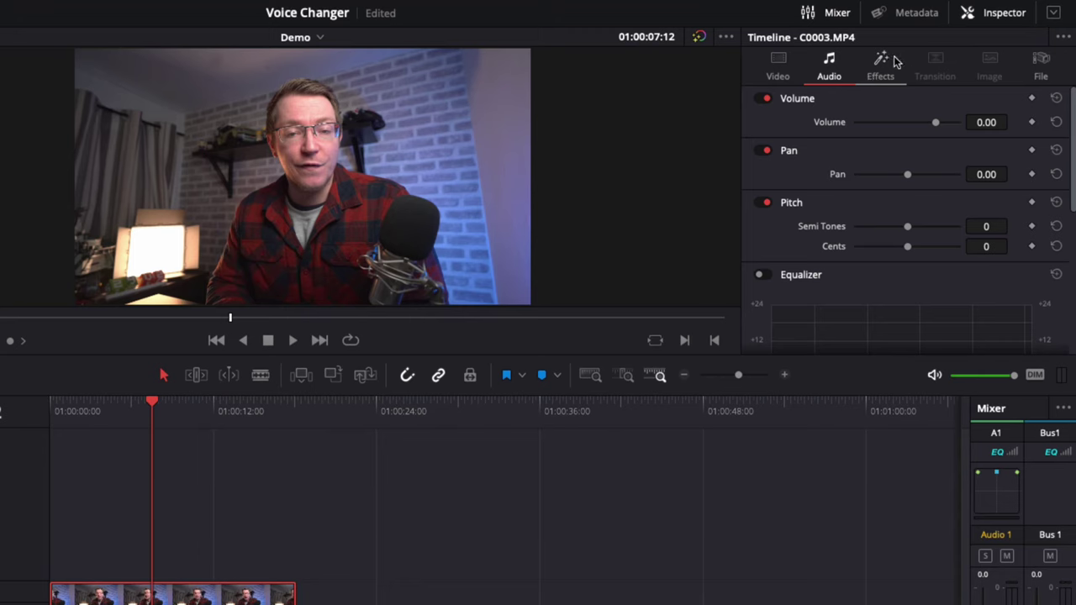
# Check the Pitch effect's semitones and settings window, then delete it from the clip
pyautogui.click(880, 72)
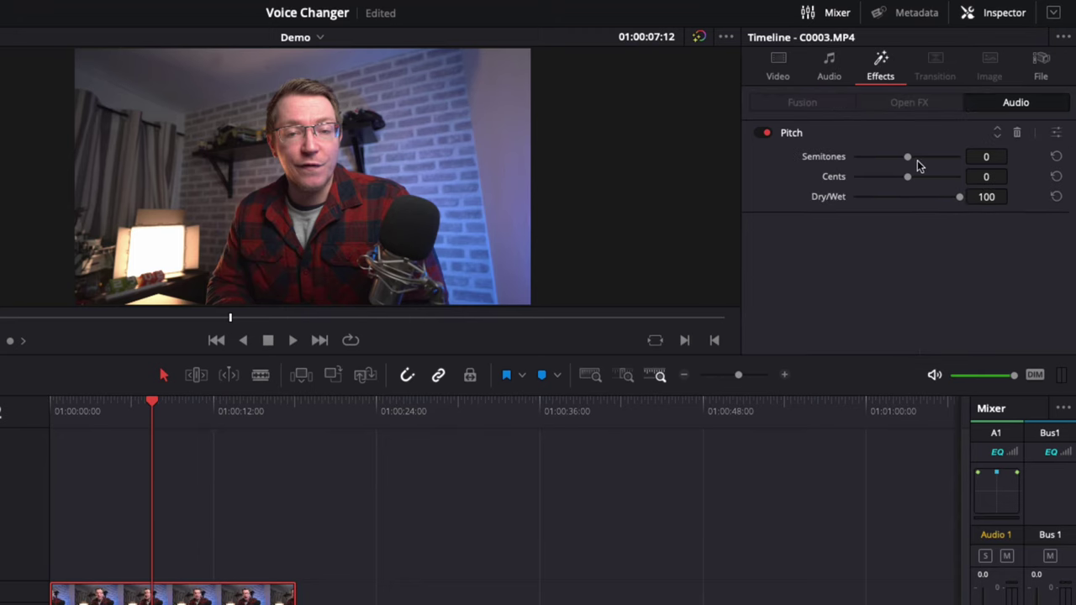
pyautogui.moveTo(910, 157)
pyautogui.mouseDown()
pyautogui.moveTo(893, 158)
pyautogui.moveTo(911, 158)
pyautogui.mouseUp()
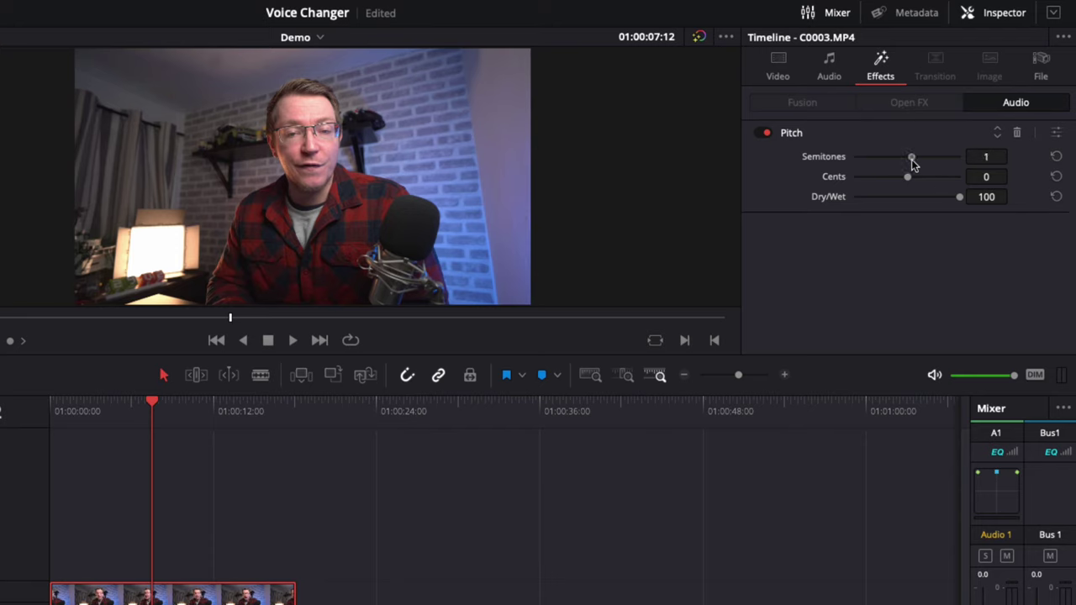
pyautogui.click(1057, 134)
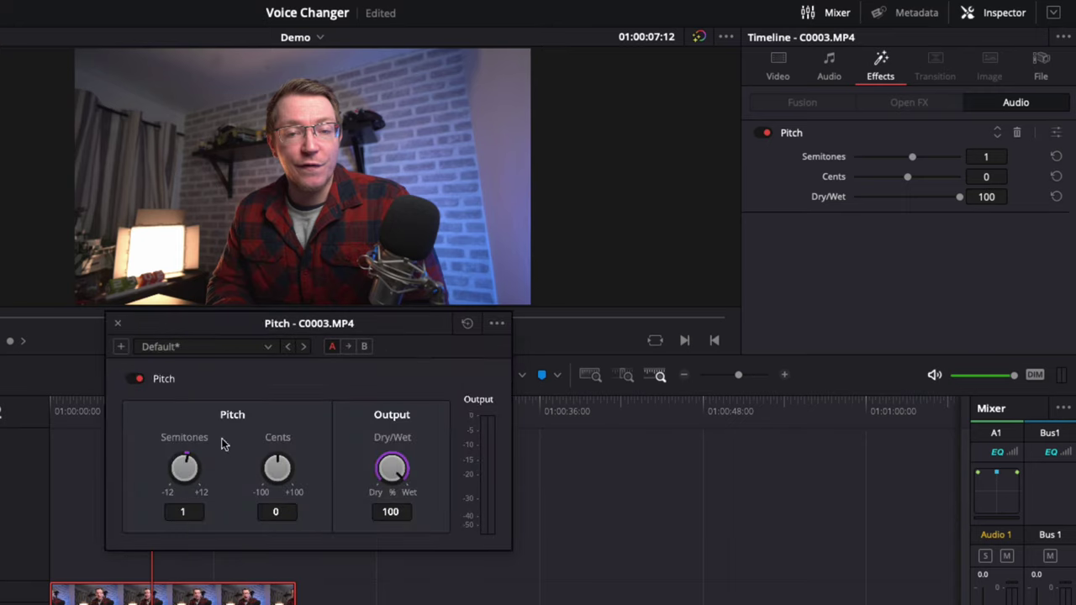
pyautogui.click(117, 323)
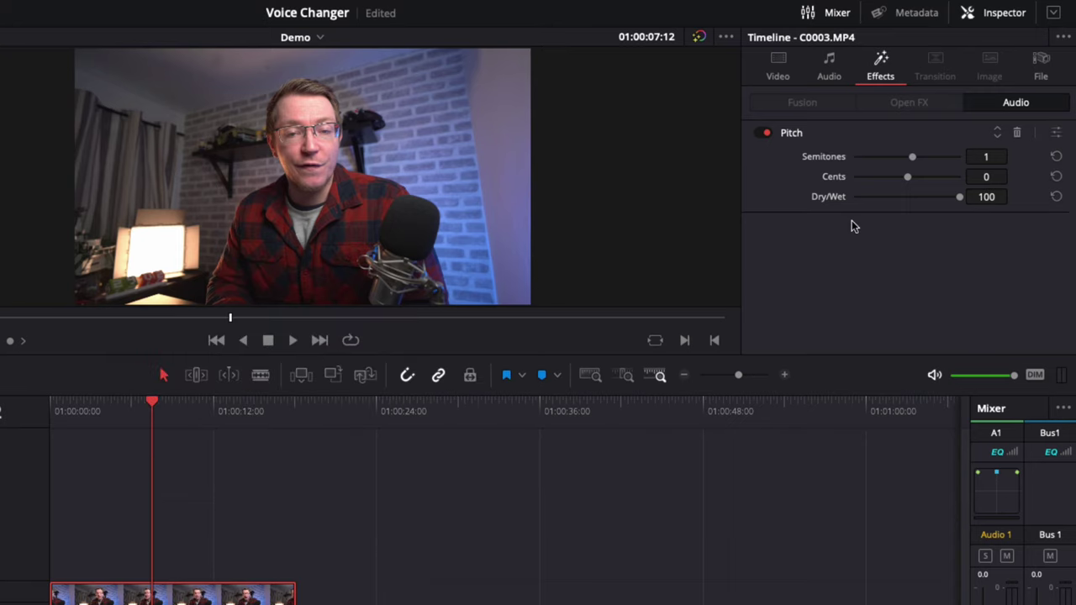
pyautogui.click(1017, 135)
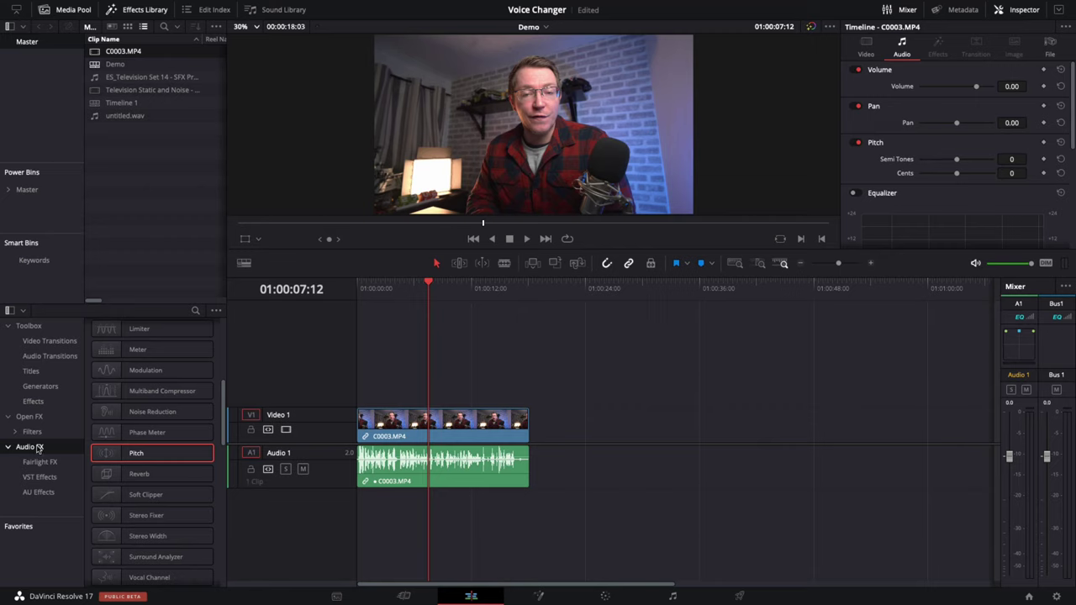
# Drop the Flanger effect onto the C0003.MP4 audio clip and move its settings window up
pyautogui.scroll(3, 126, 379)
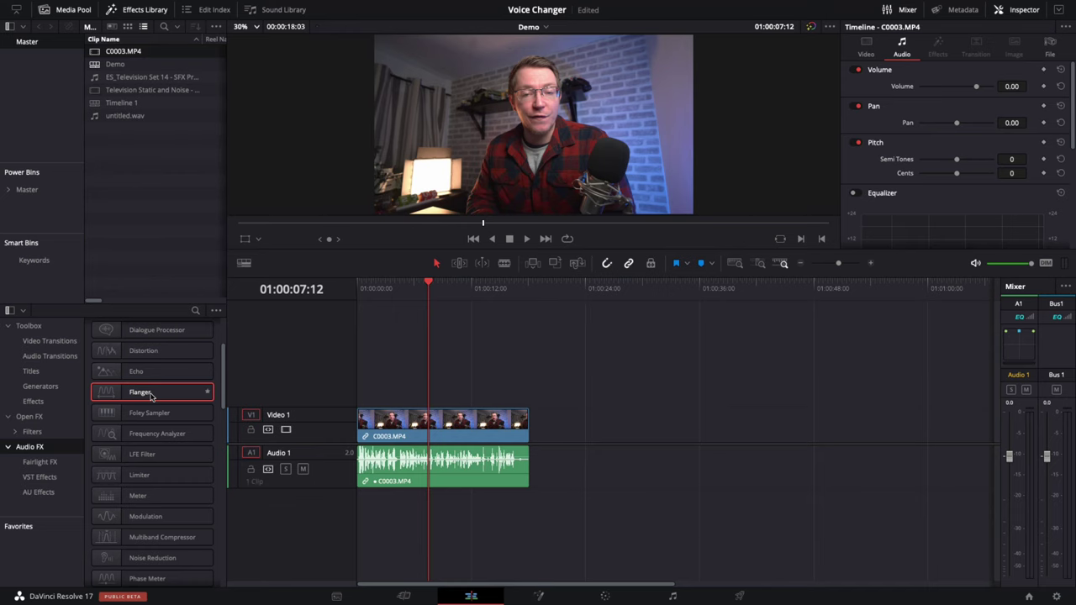
pyautogui.moveTo(152, 397); pyautogui.dragTo(448, 465)
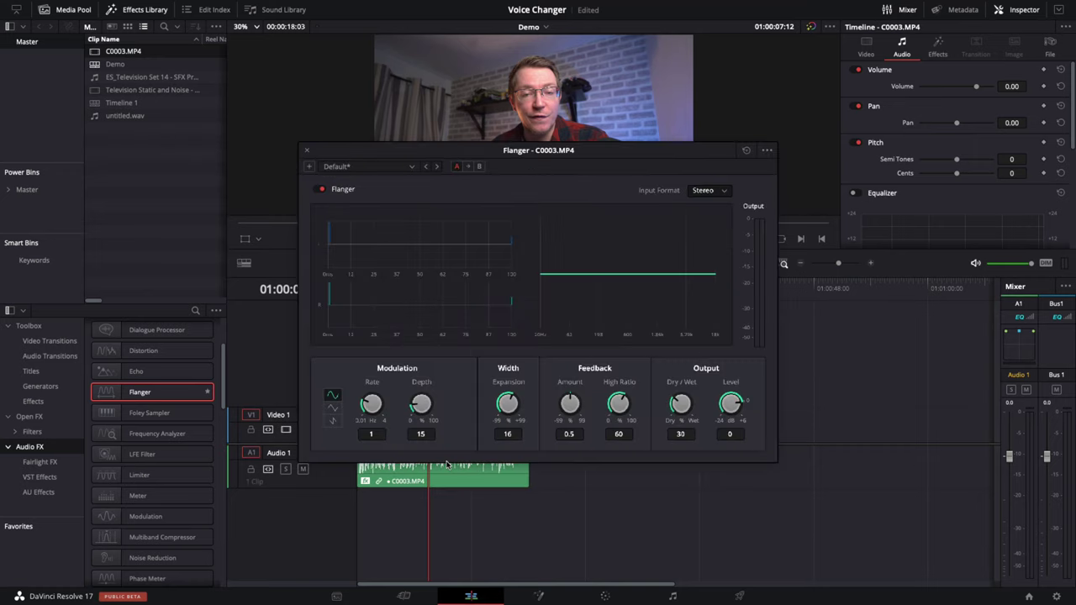
pyautogui.moveTo(563, 157); pyautogui.dragTo(564, 94)
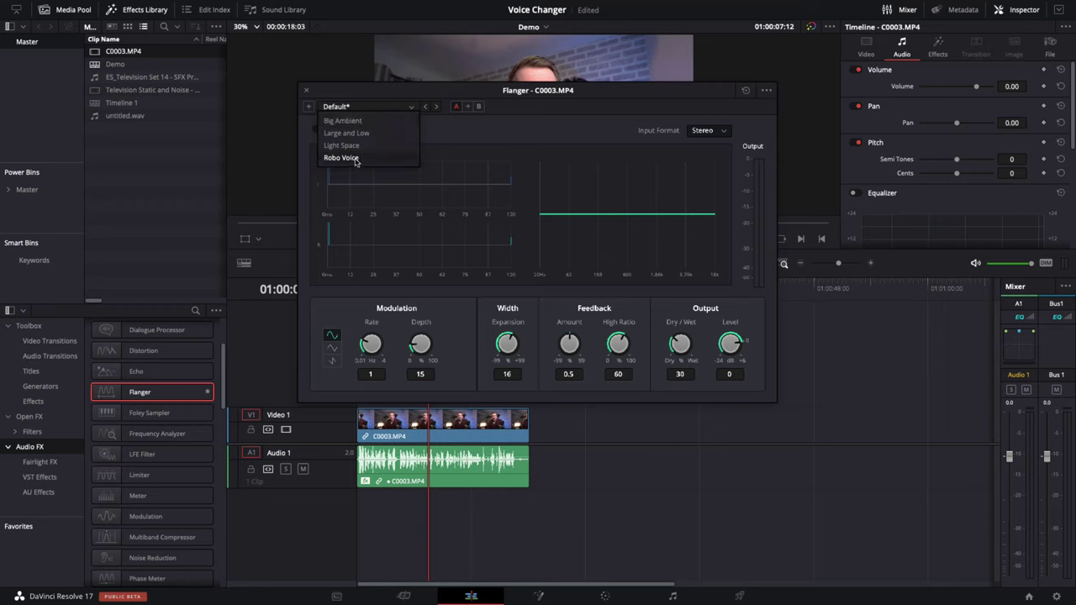
# Apply the Robo Voice flanger preset, preview it from an earlier point, then close the Flanger window
pyautogui.click(354, 158)
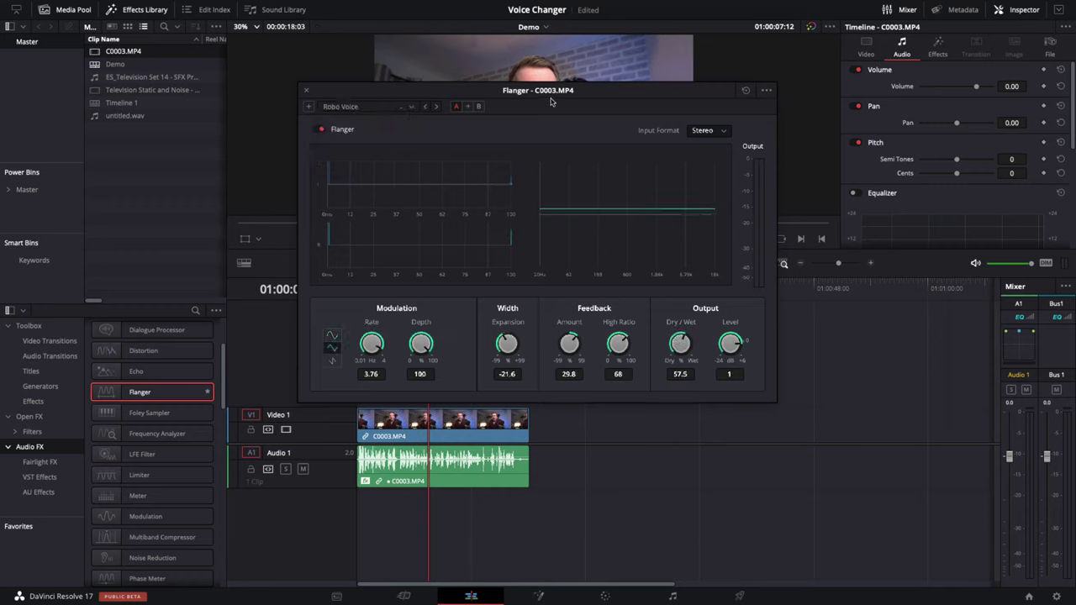
pyautogui.moveTo(608, 97); pyautogui.dragTo(316, 31)
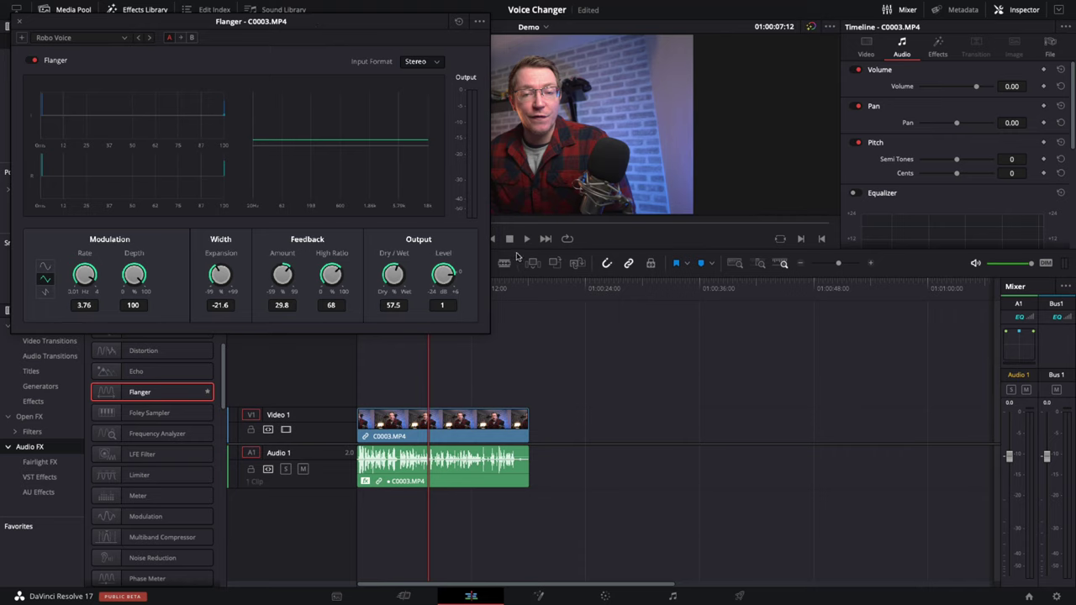
pyautogui.moveTo(524, 283); pyautogui.dragTo(412, 287)
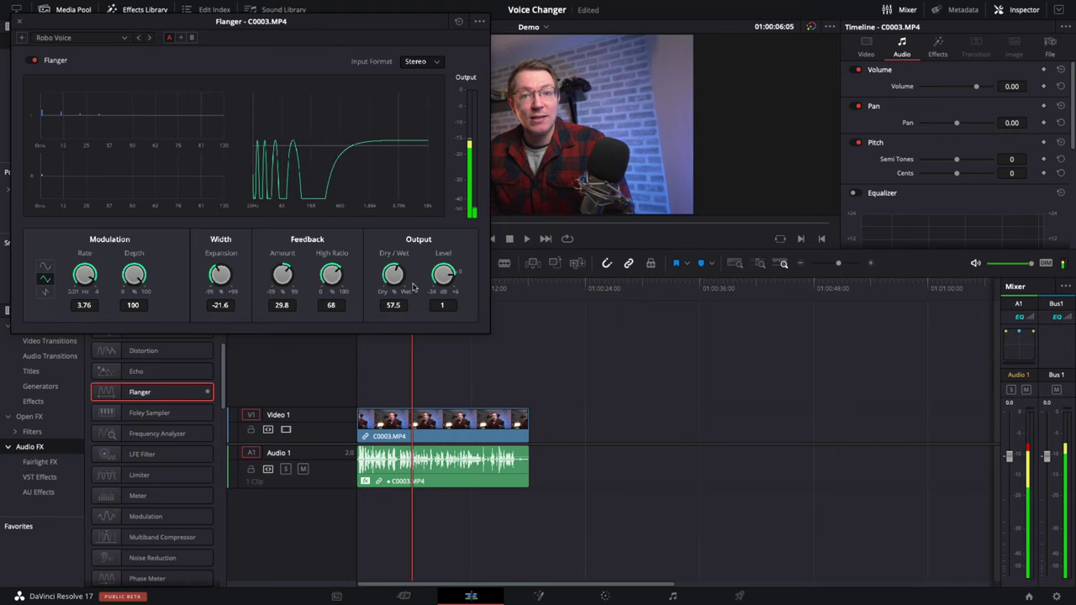
pyautogui.press('space')
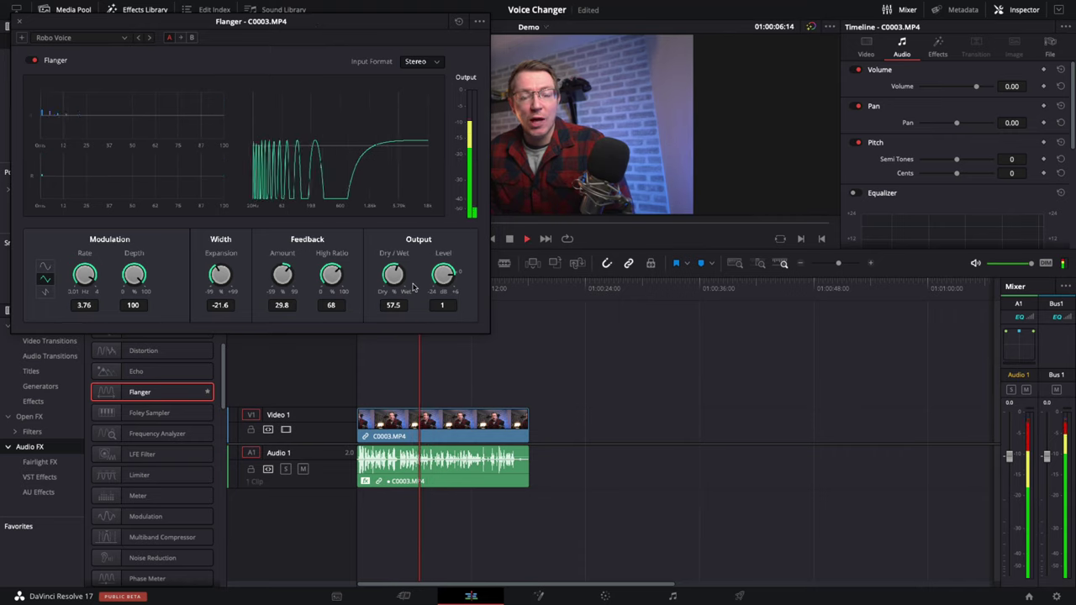
pyautogui.press('space')
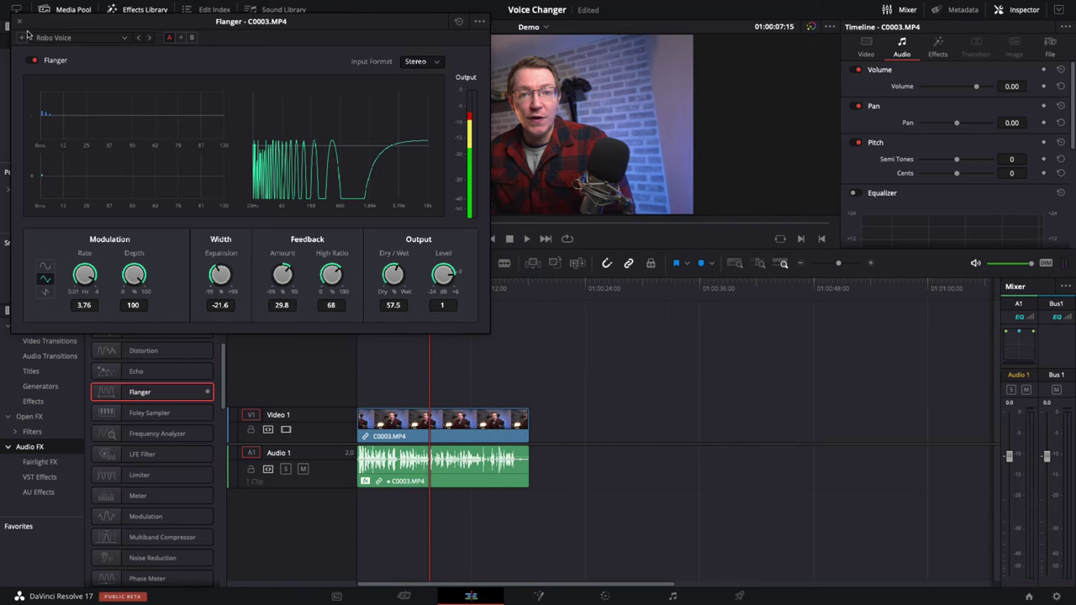
pyautogui.click(20, 24)
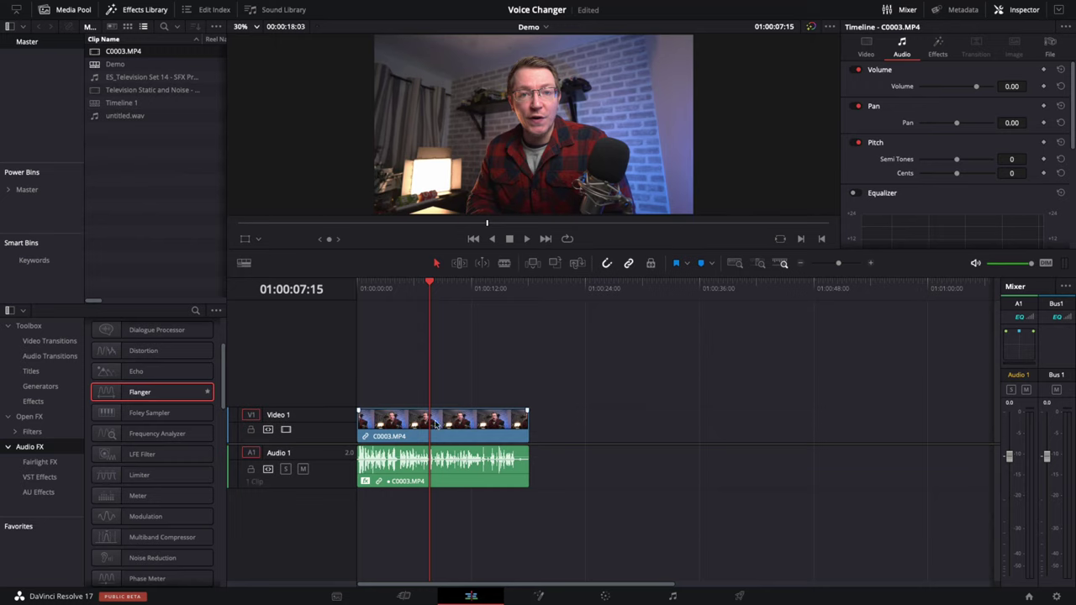
# Raise C0003.MP4's pitch to 9 semitones, play it, then undo to clear the pitch and effects
pyautogui.click(460, 454)
pyautogui.moveTo(1024, 15)
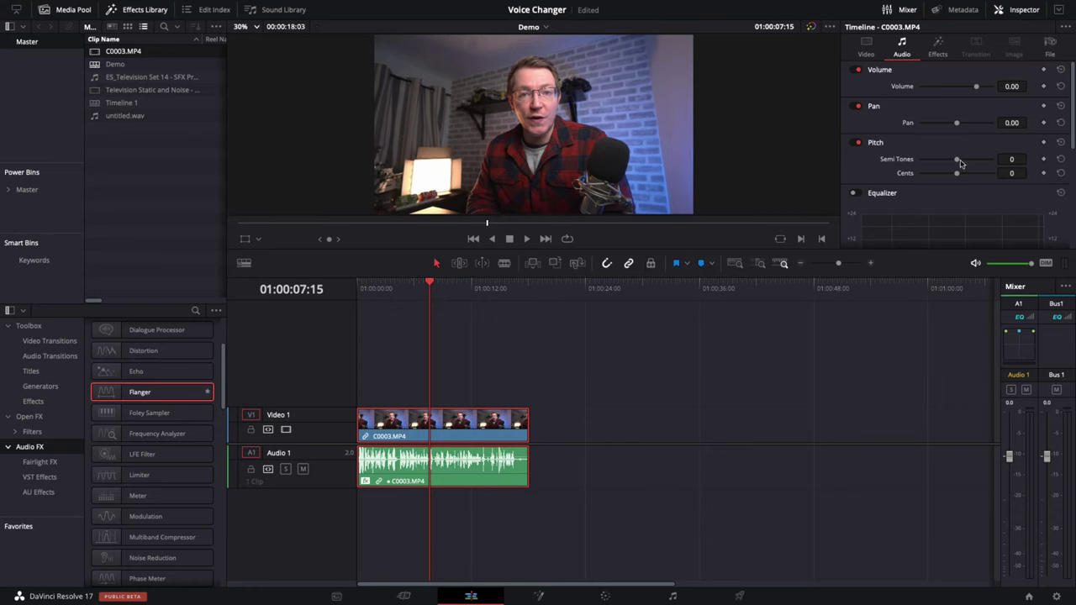
pyautogui.moveTo(956, 160); pyautogui.dragTo(971, 164)
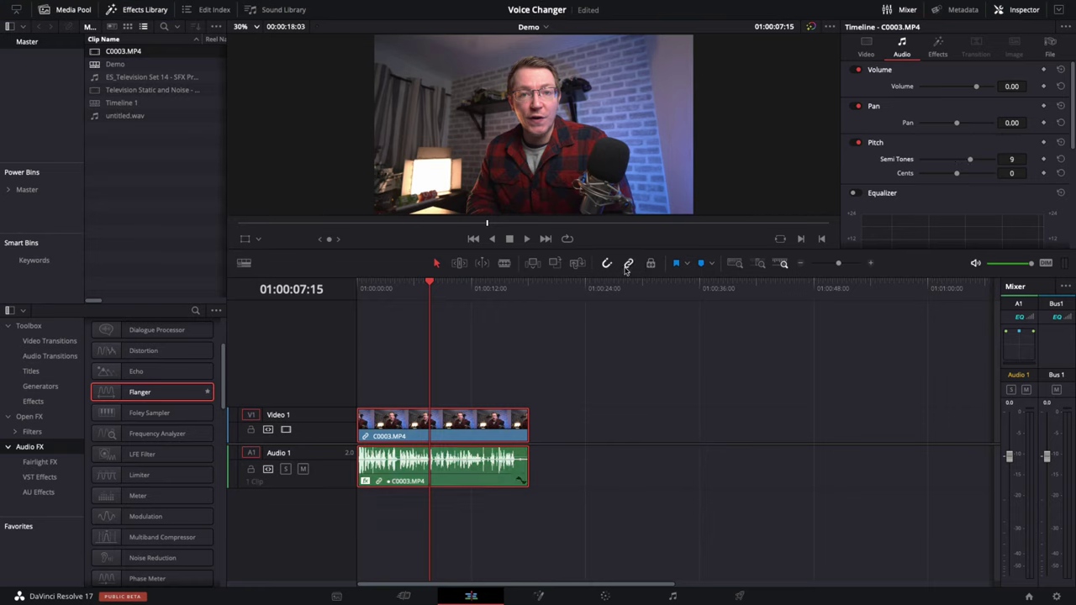
pyautogui.press('space')
pyautogui.press('space')
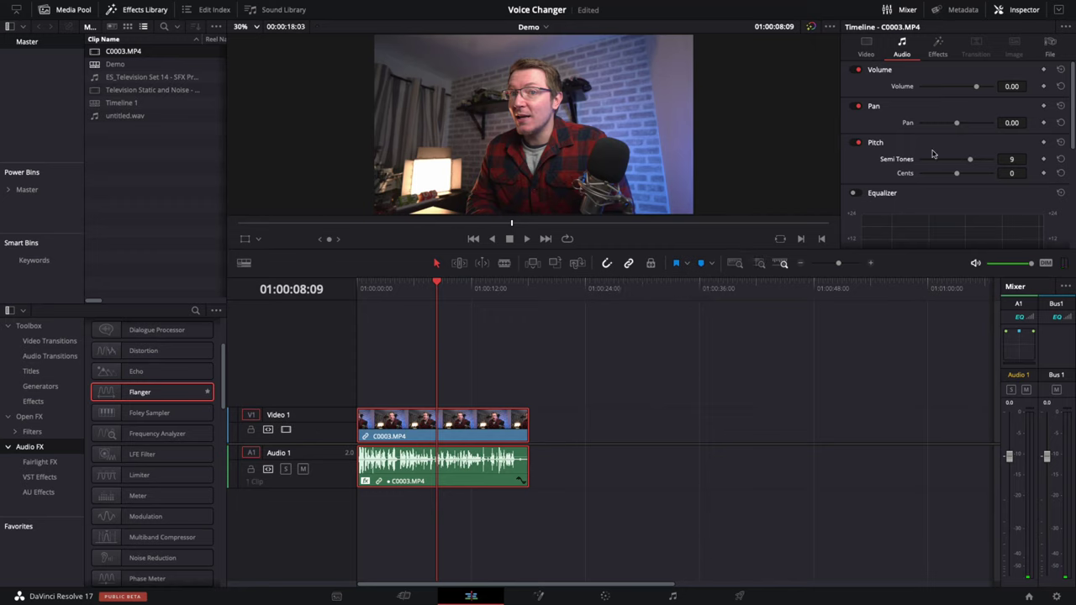
pyautogui.press('super+z')
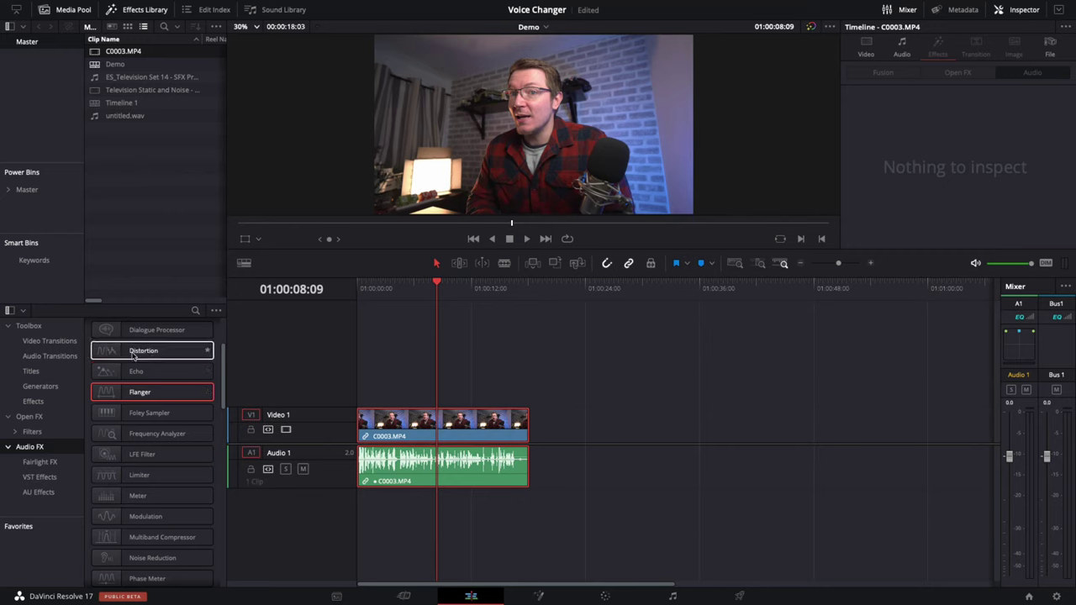
# Apply Distortion to the audio clip with the Megaphone preset and close its settings
pyautogui.click(142, 354)
pyautogui.moveTo(142, 355); pyautogui.dragTo(370, 462)
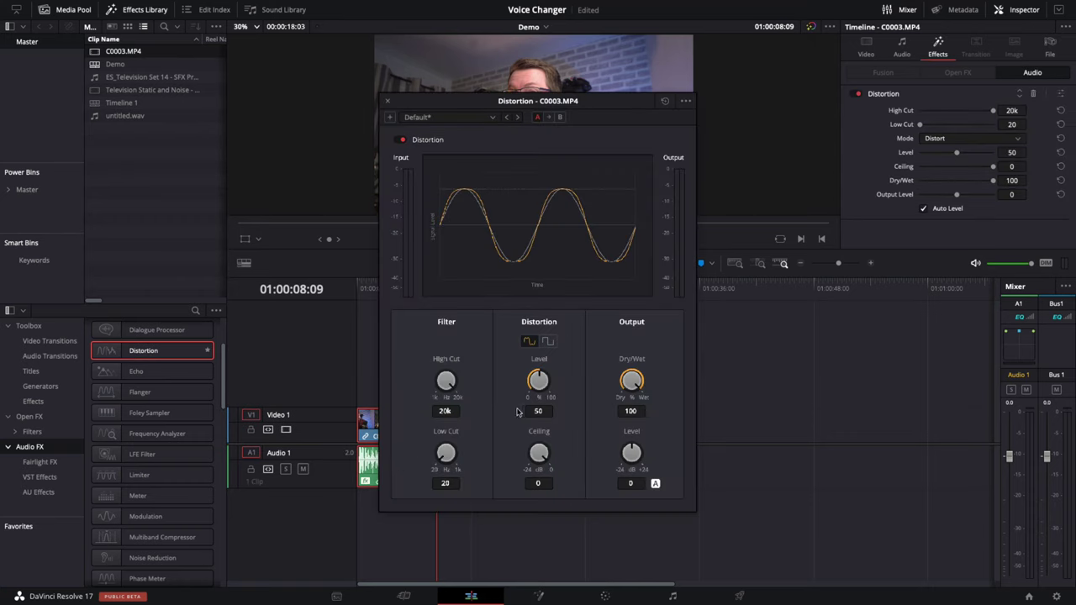
pyautogui.click(430, 118)
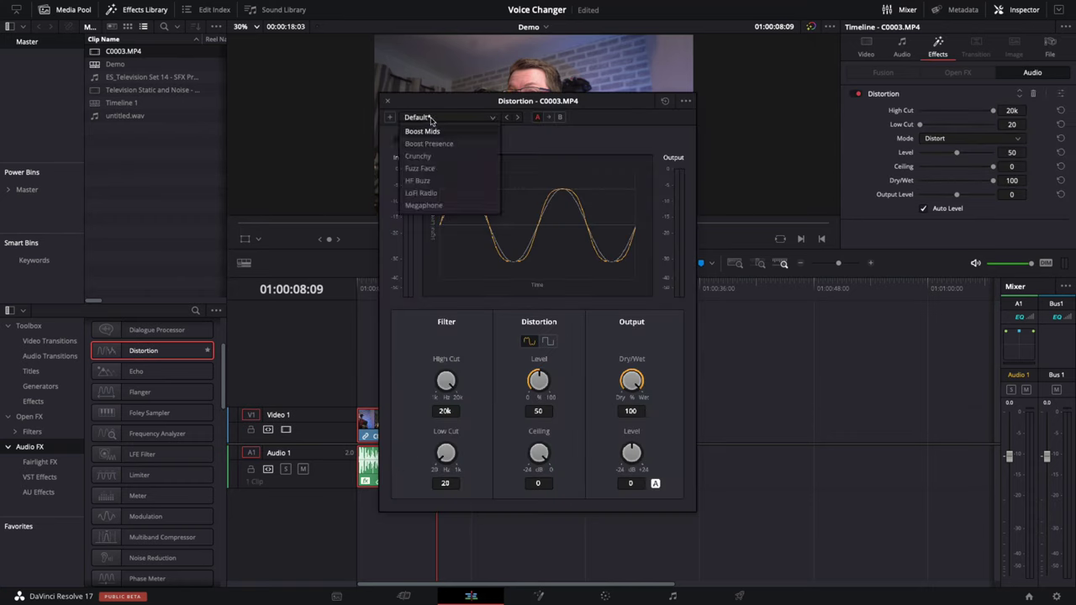
pyautogui.click(425, 205)
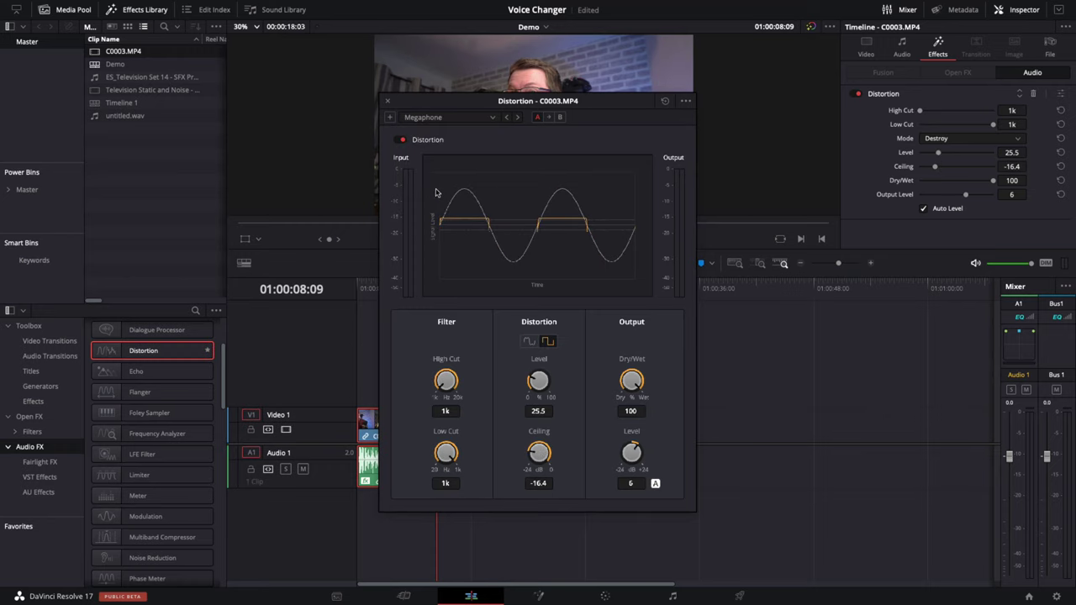
pyautogui.click(388, 101)
# Play the megaphone voice from 01:00:03:17 and return the playhead there
pyautogui.click(392, 291)
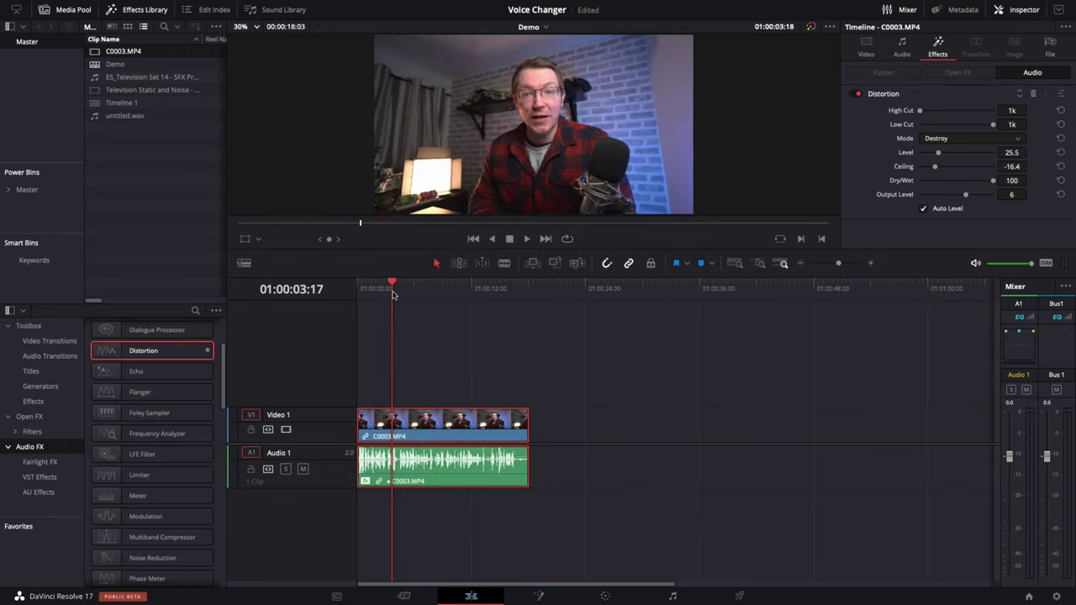
pyautogui.press('space')
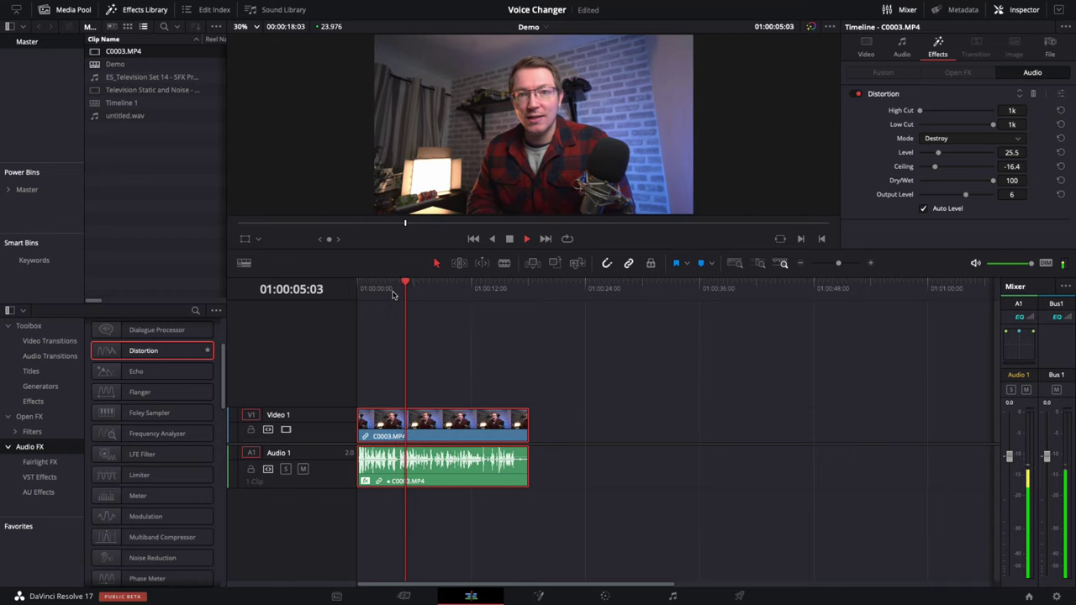
pyautogui.press('space')
pyautogui.click(391, 291)
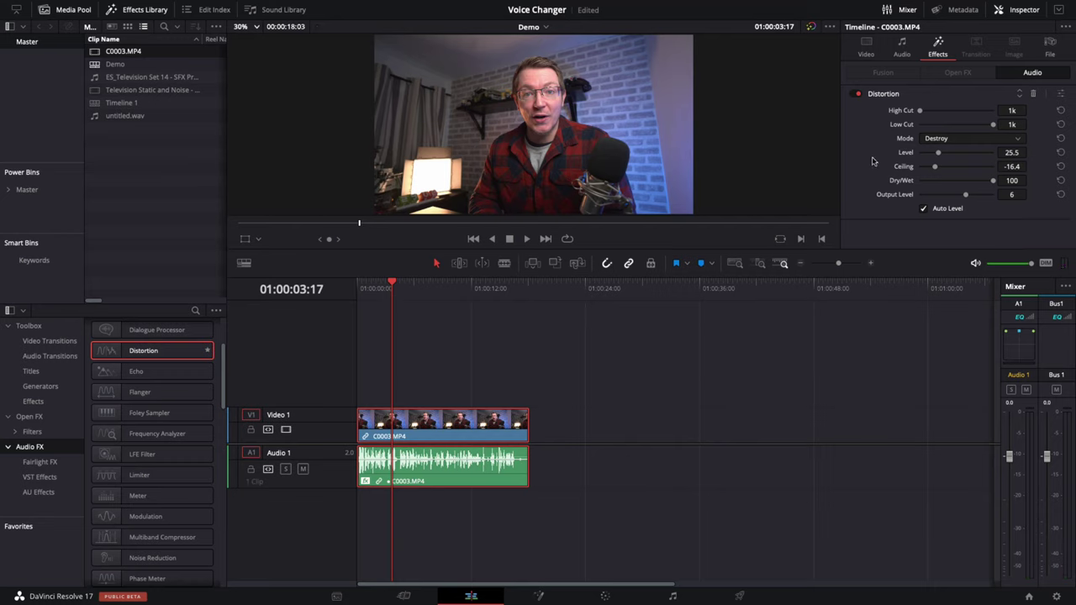
# Delete Distortion, add Modulation to the Audio 1 clip with the Exterminate preset, and play it
pyautogui.click(1033, 95)
pyautogui.scroll(1, 138, 402)
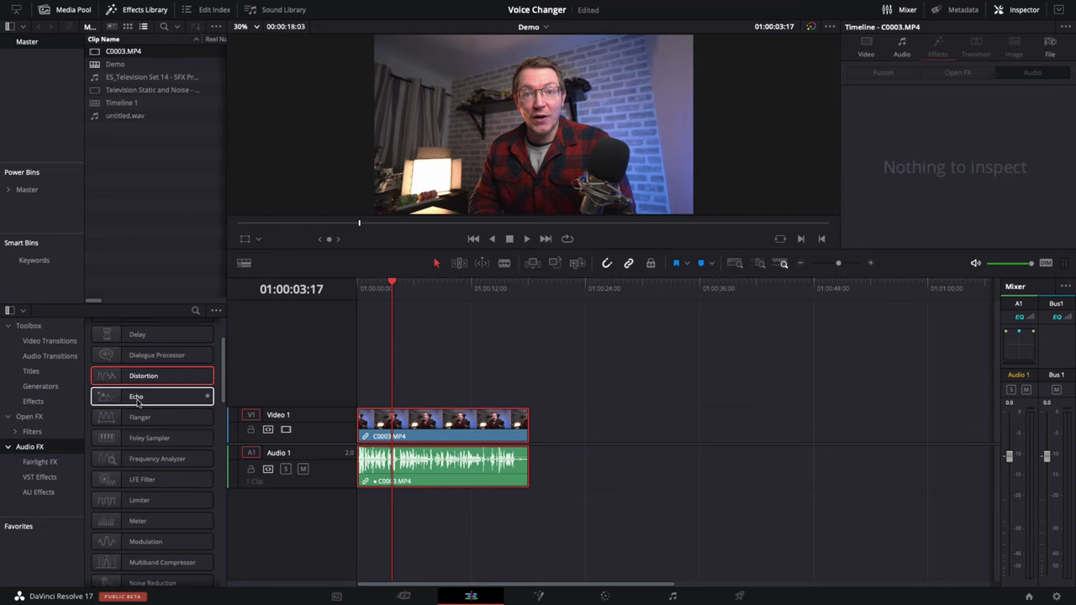
pyautogui.scroll(-5, 143, 407)
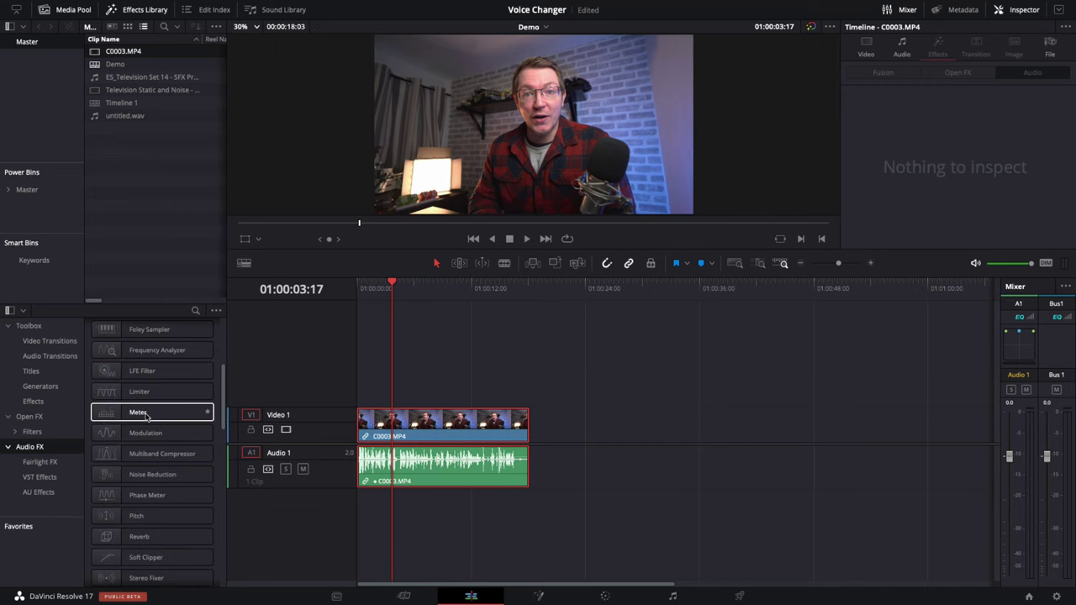
pyautogui.moveTo(145, 436); pyautogui.dragTo(423, 465)
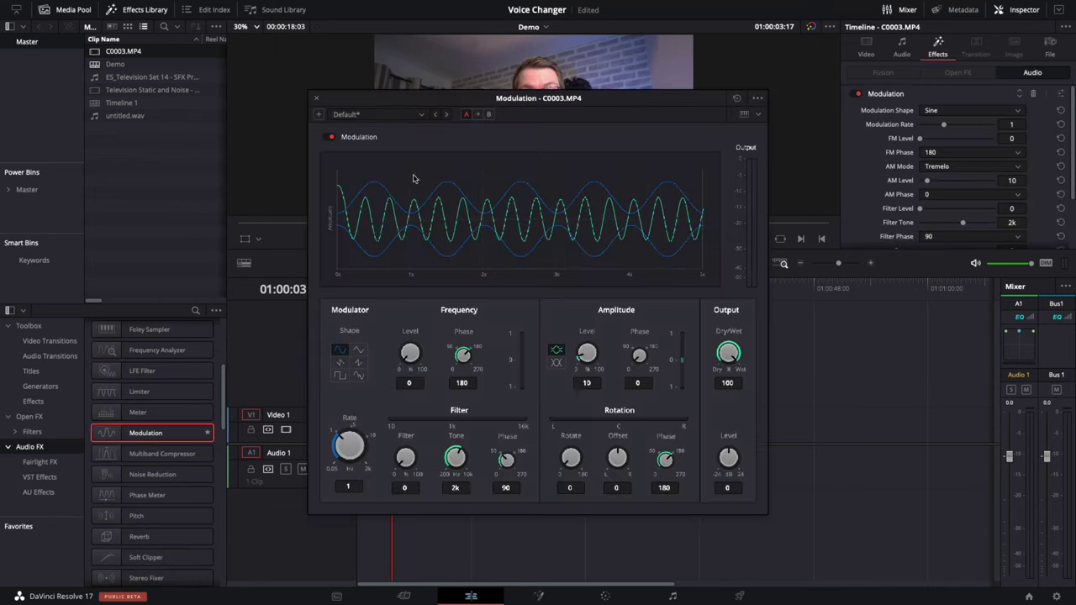
pyautogui.click(371, 116)
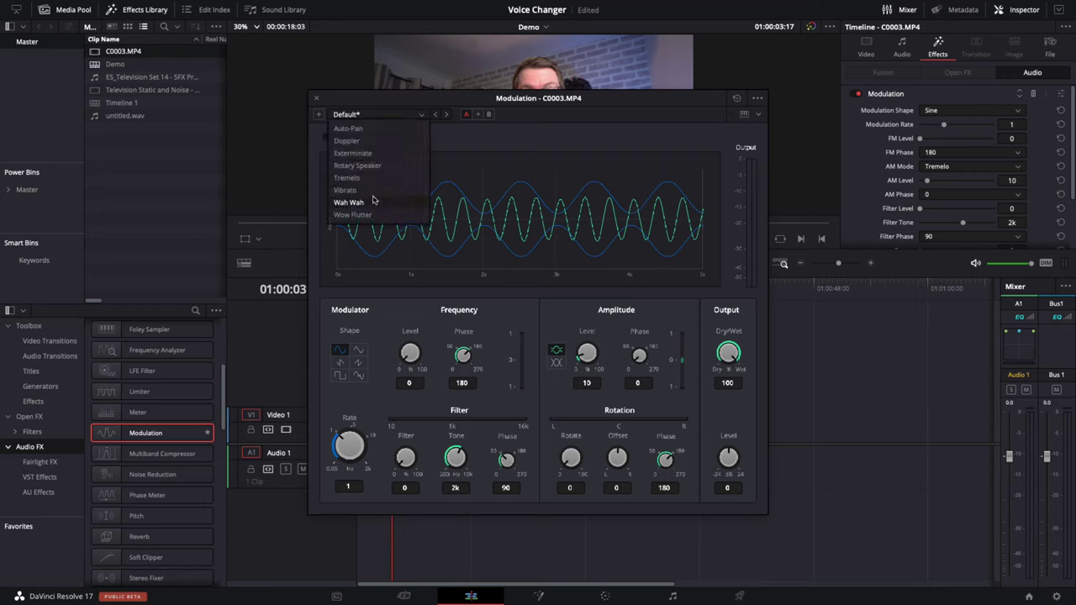
pyautogui.click(364, 155)
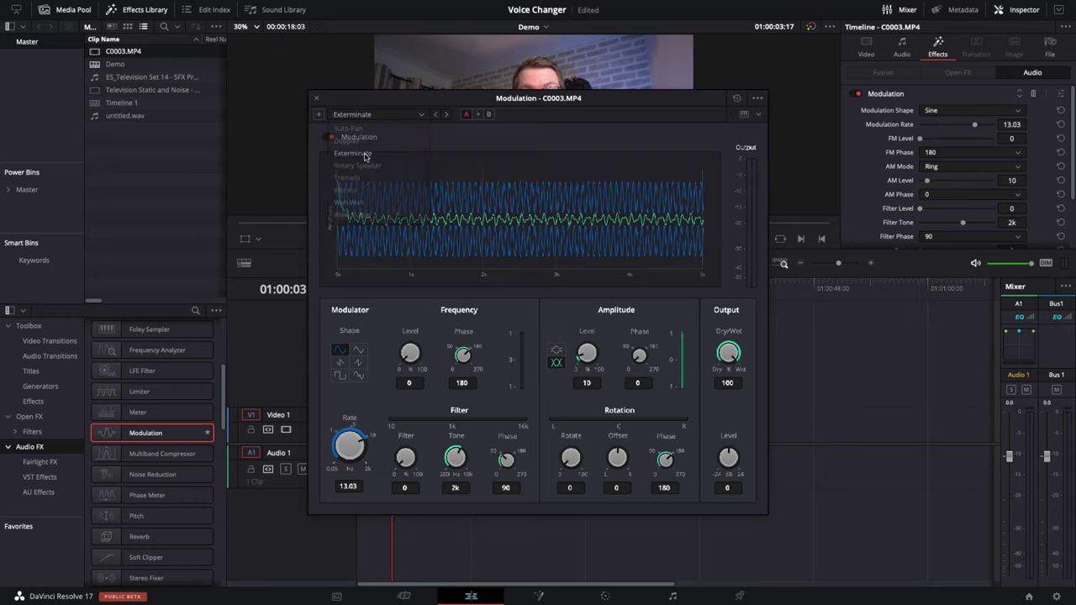
pyautogui.press('space')
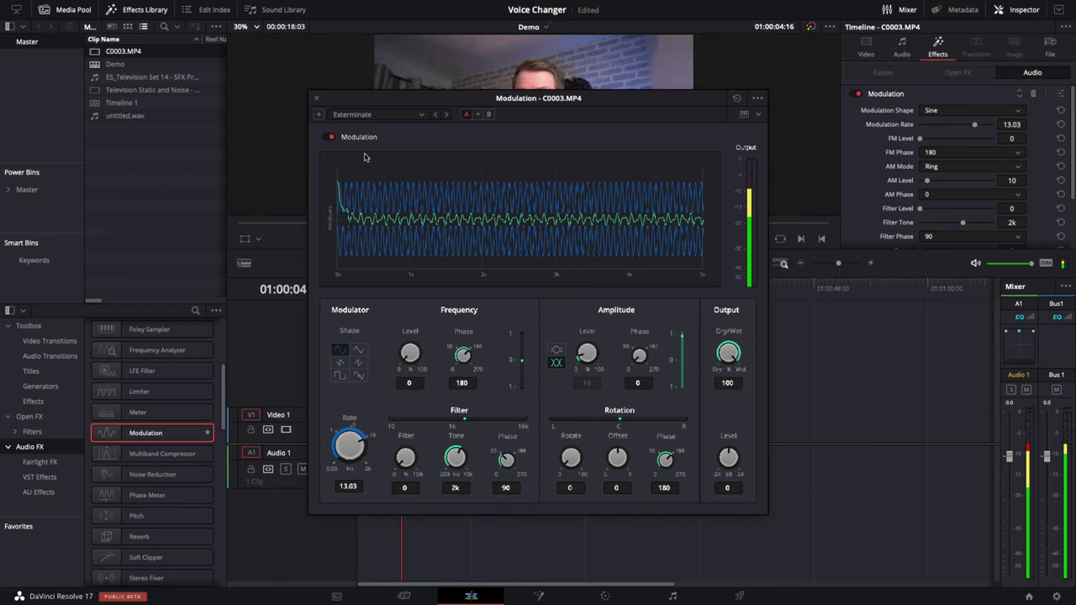